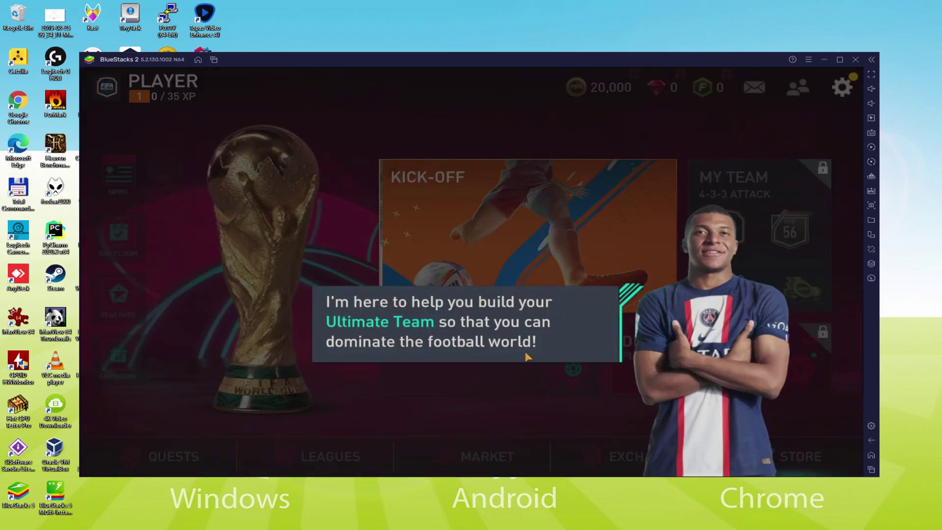
# Dismiss the introductory dialogue and start the beginner Learn to Shoot drill from Kick-Off
pyautogui.click(525, 350)
pyautogui.click(525, 349)
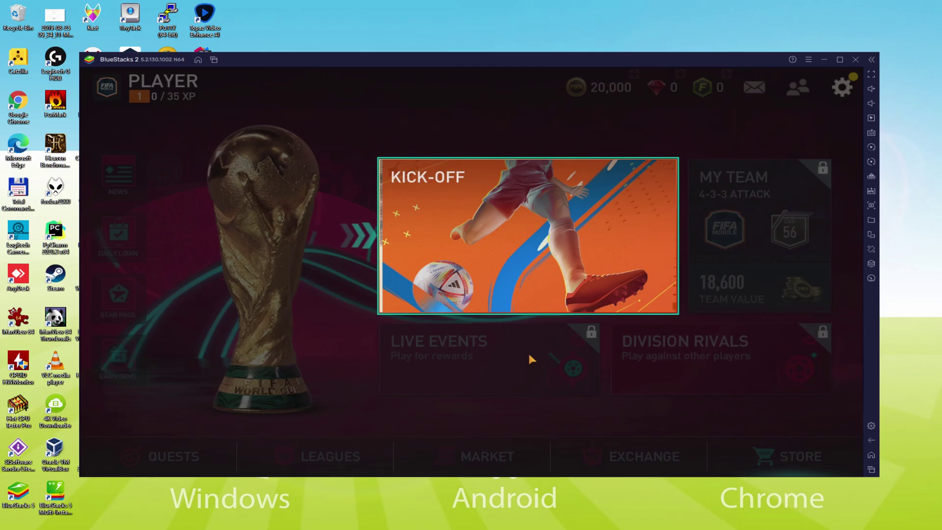
pyautogui.click(530, 272)
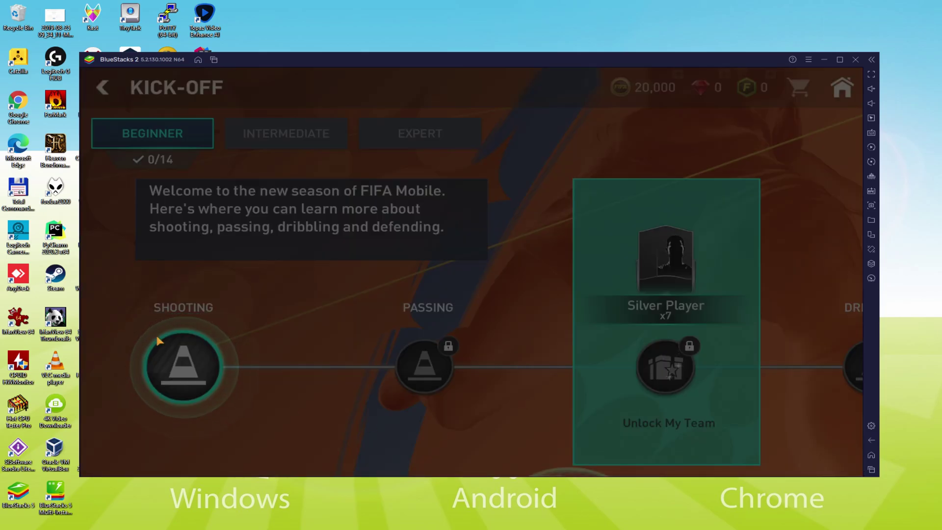
pyautogui.click(191, 377)
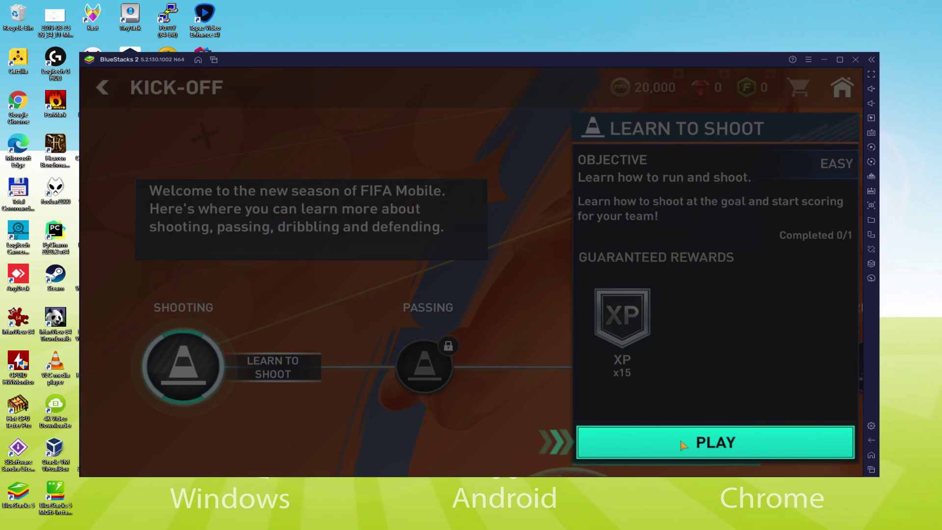
pyautogui.click(684, 444)
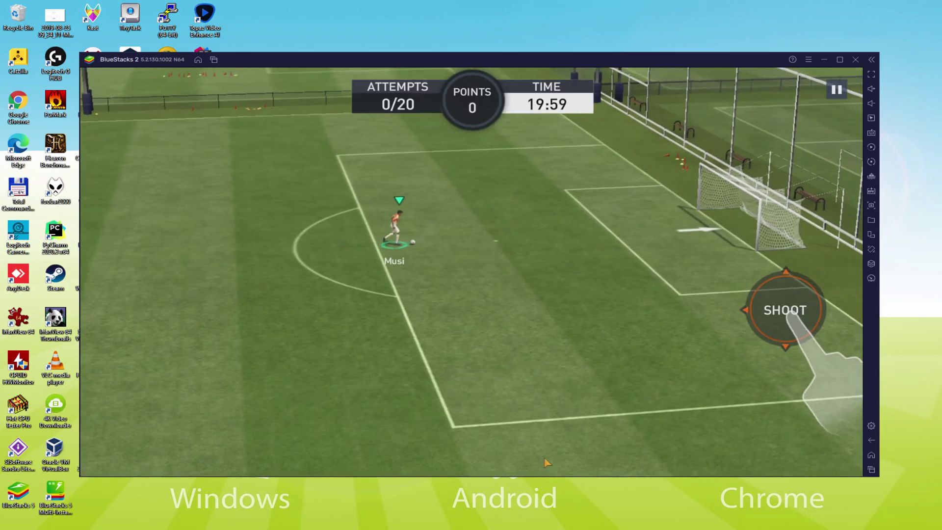
# Take the first shot at the empty goal in the Learn to Shoot drill and continue
pyautogui.click(796, 312)
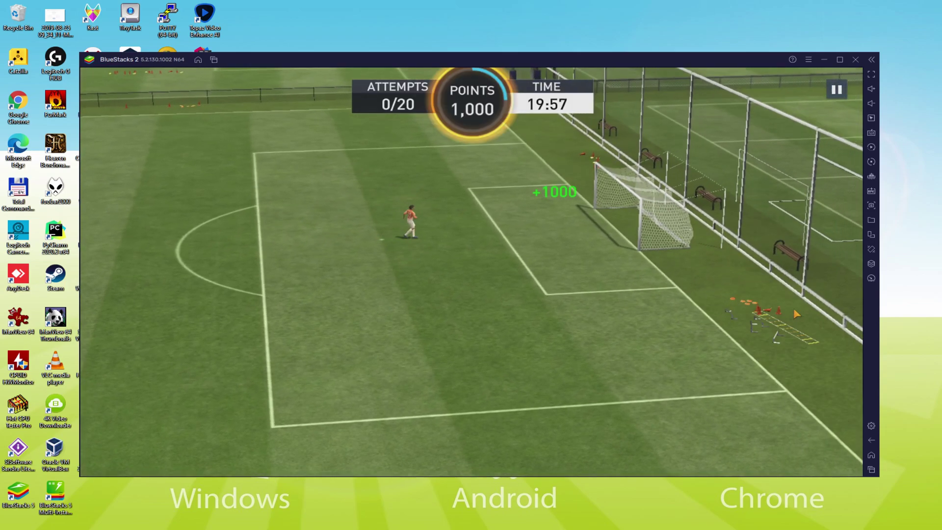
pyautogui.click(564, 425)
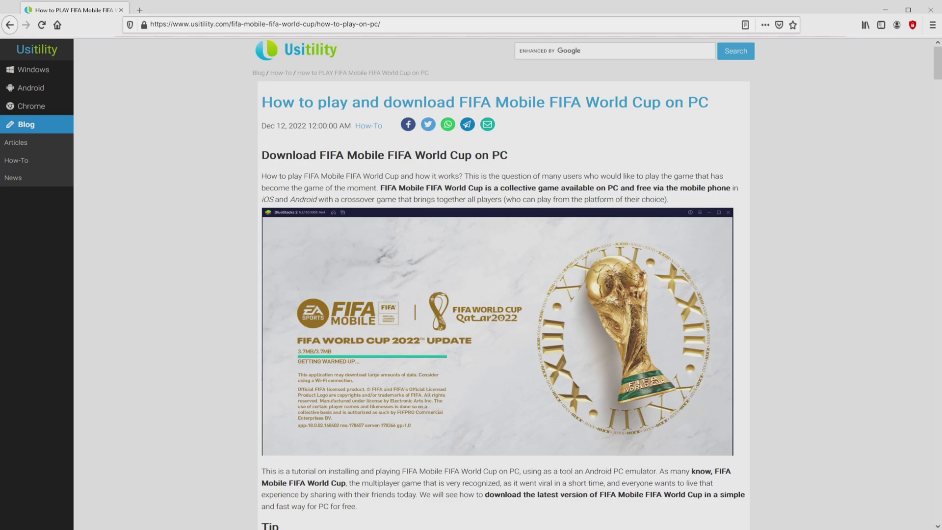
# Review the FIFA Mobile: FIFA World Cup page on the BlueStacks website and request the download to play it on PC
pyautogui.scroll(-4, 502, 284)
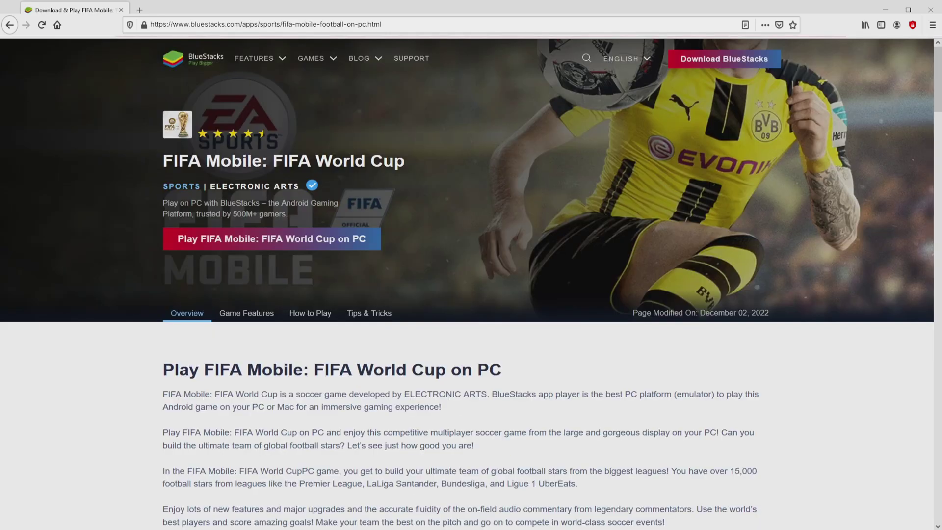
pyautogui.scroll(-15, 466, 284)
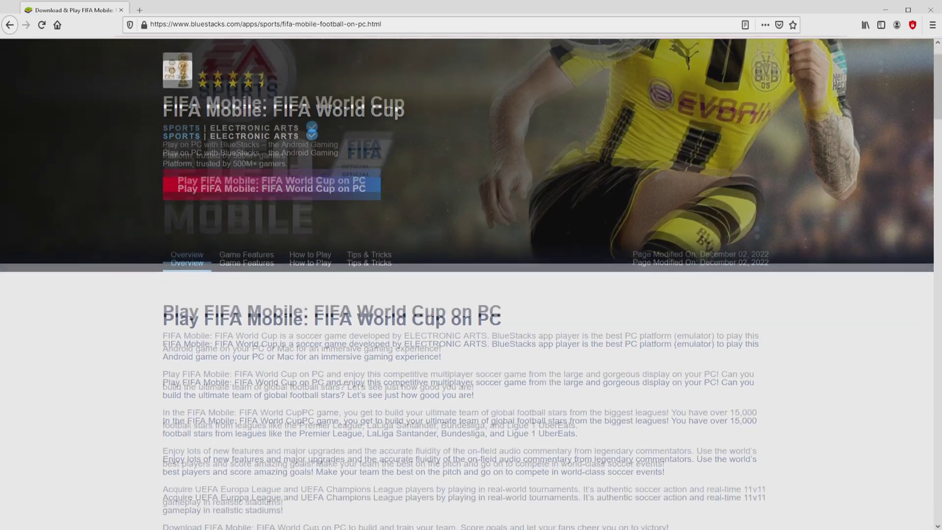
pyautogui.scroll(-5, 466, 304)
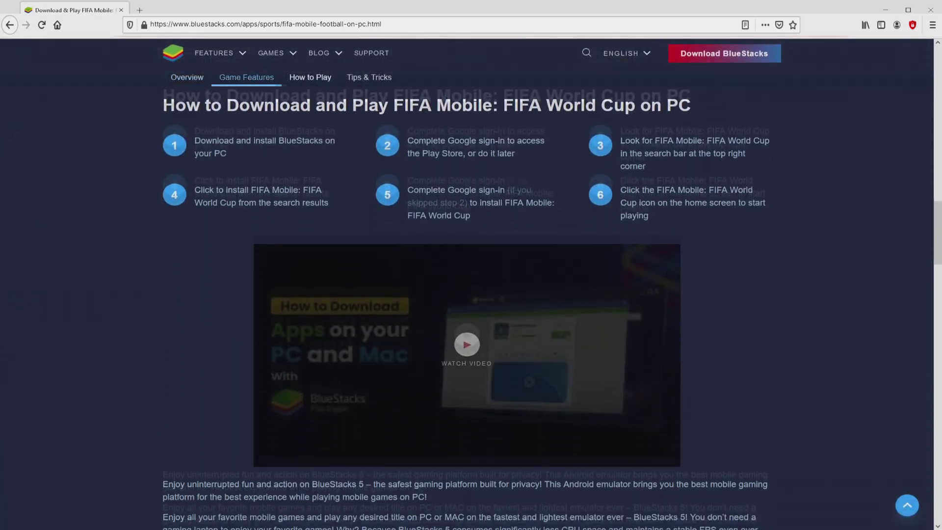
pyautogui.scroll(9, 466, 305)
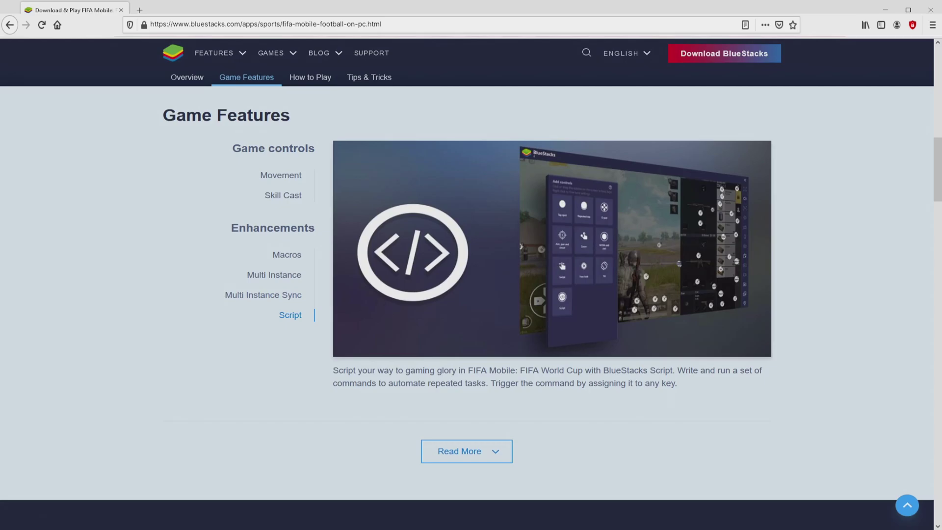
pyautogui.press('Home')
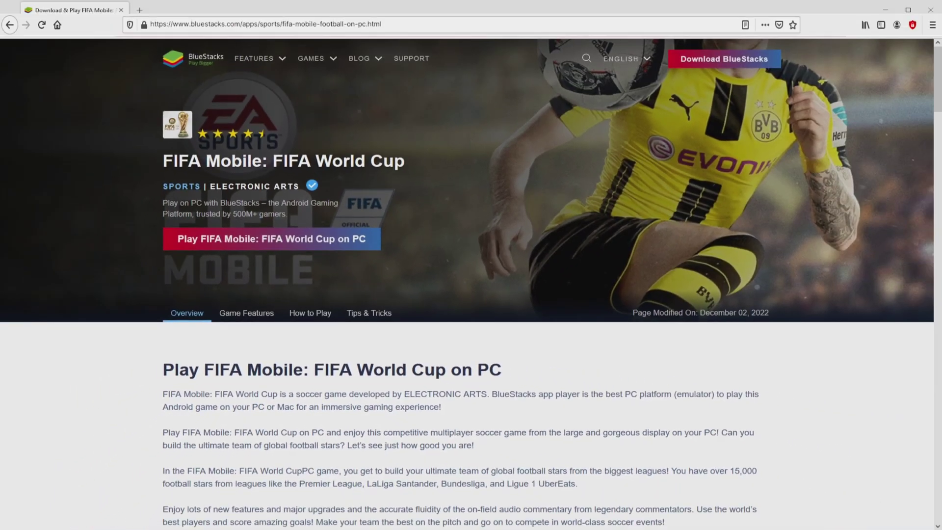
pyautogui.click(294, 239)
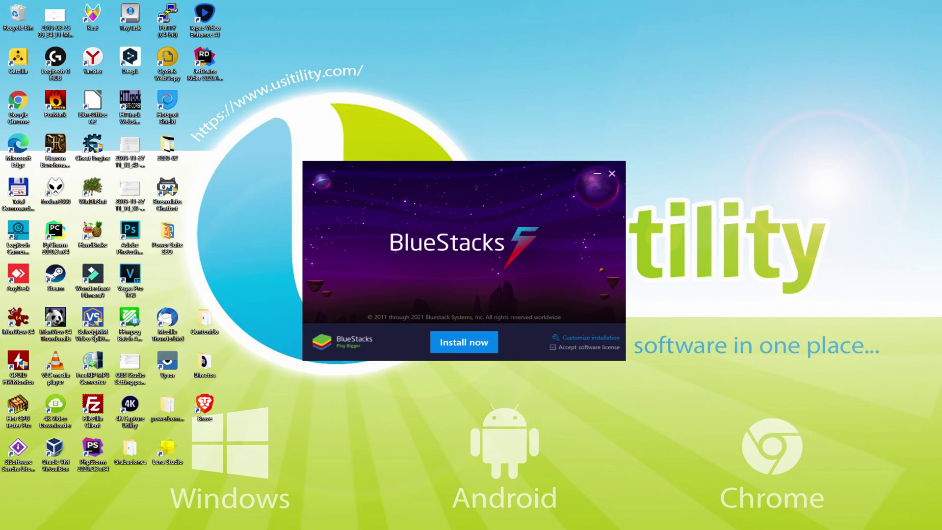
# Check the data path in the BlueStacks installer's custom options and install with the default settings
pyautogui.click(571, 337)
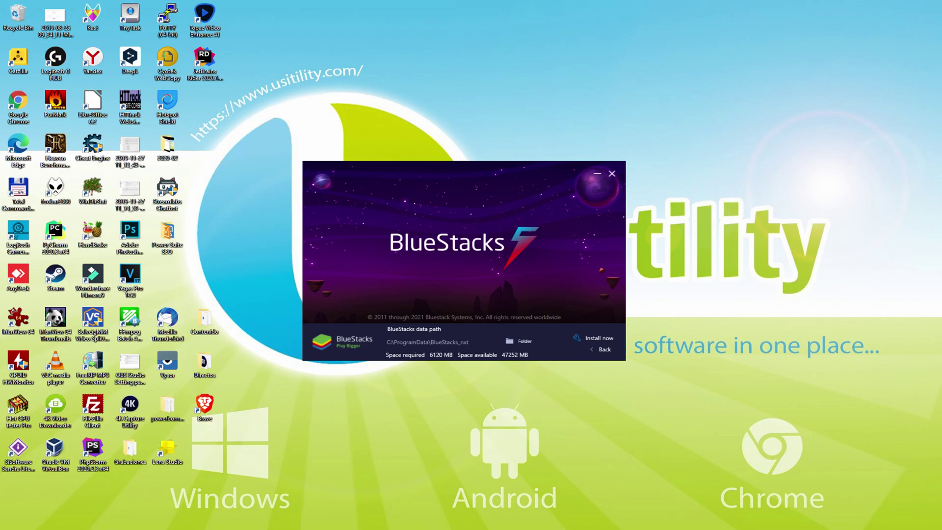
pyautogui.click(595, 349)
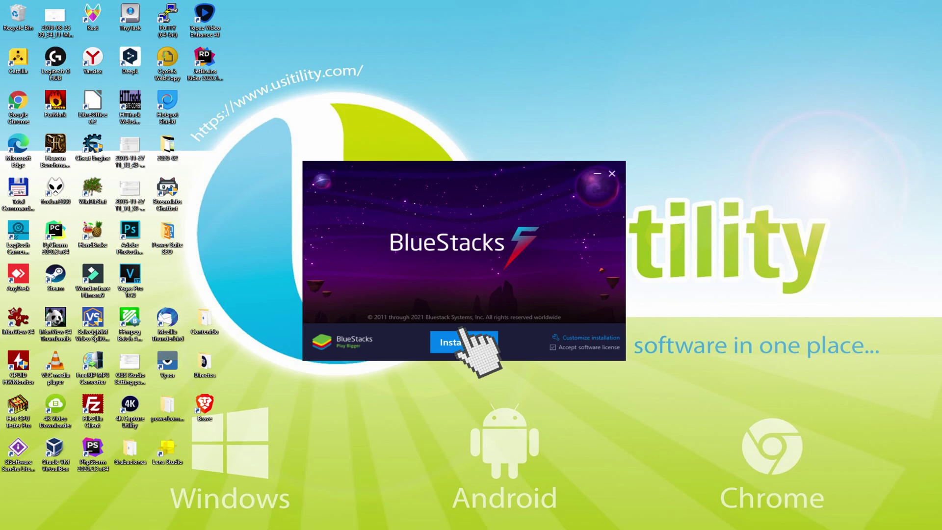
pyautogui.click(464, 341)
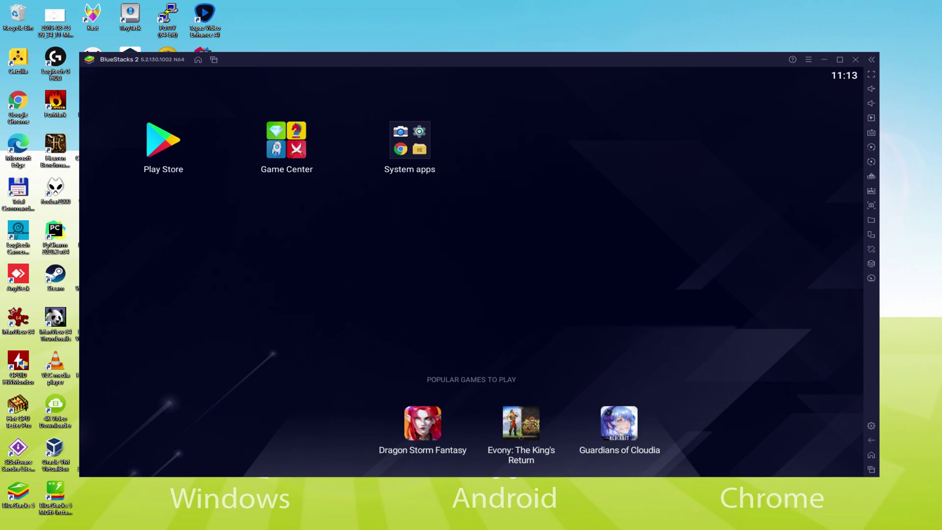
# Sign in to the Play Store with a Google account, agreeing to the terms and turning off backup to Google Drive
pyautogui.click(164, 143)
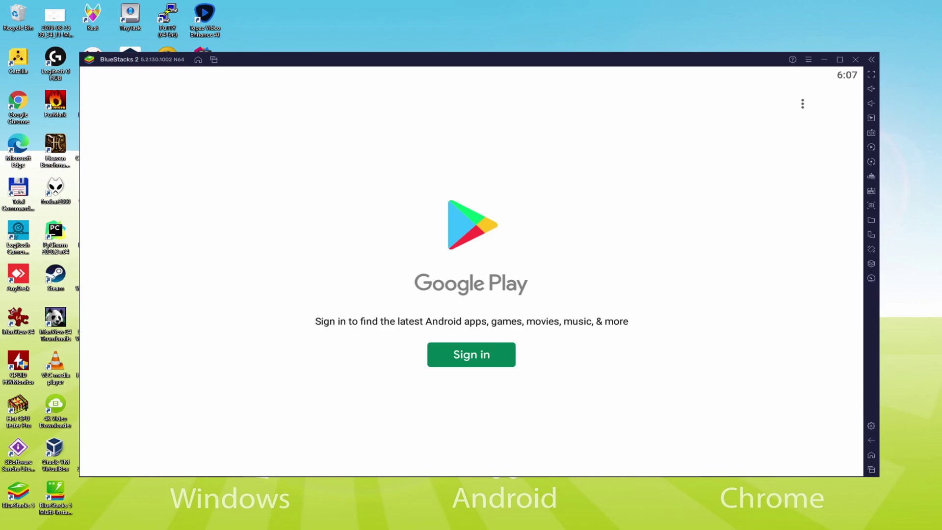
pyautogui.click(472, 349)
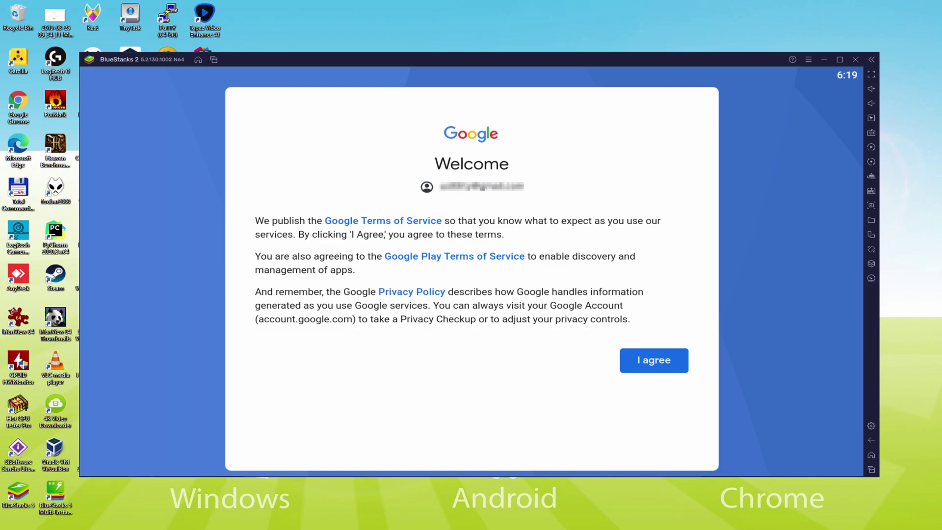
pyautogui.click(677, 362)
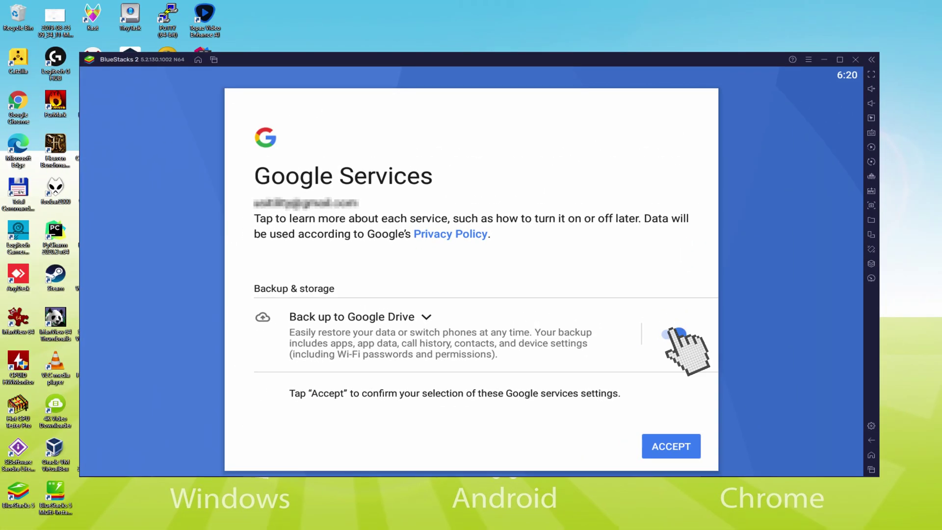
pyautogui.click(674, 333)
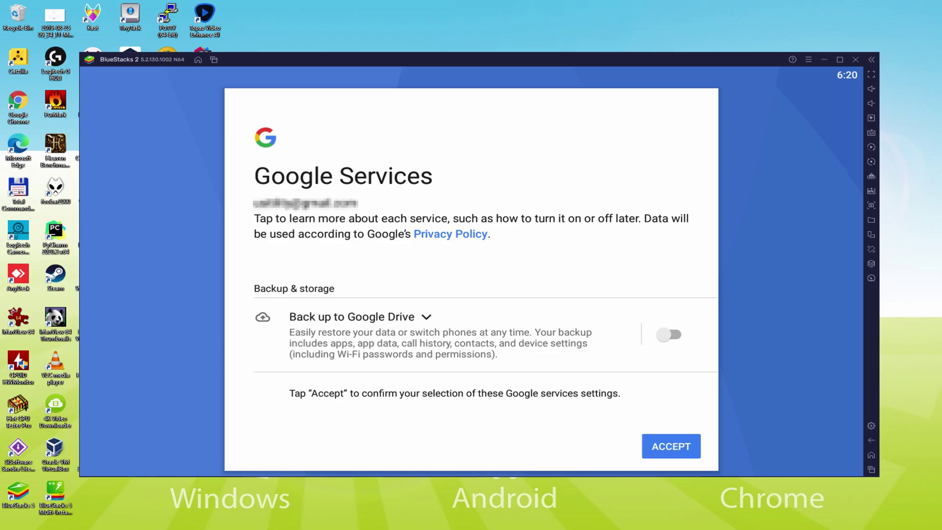
pyautogui.click(669, 444)
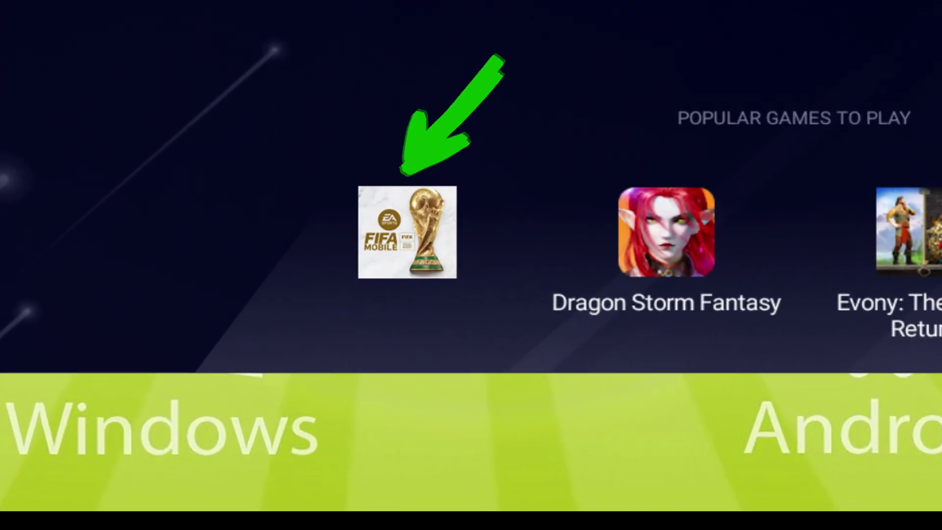
# Install FIFA Mobile: FIFA World Cup from its Play Store page and launch it from the BlueStacks home screen
pyautogui.click(326, 416)
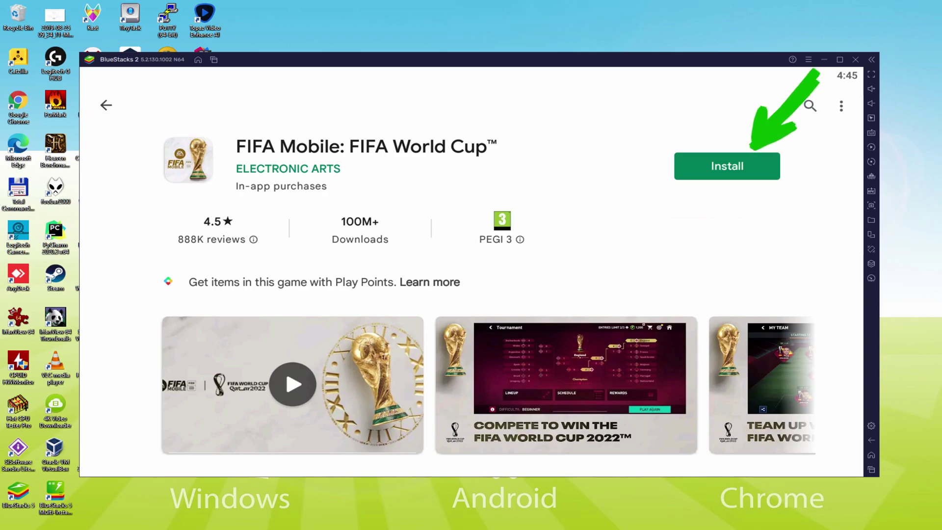
pyautogui.click(753, 162)
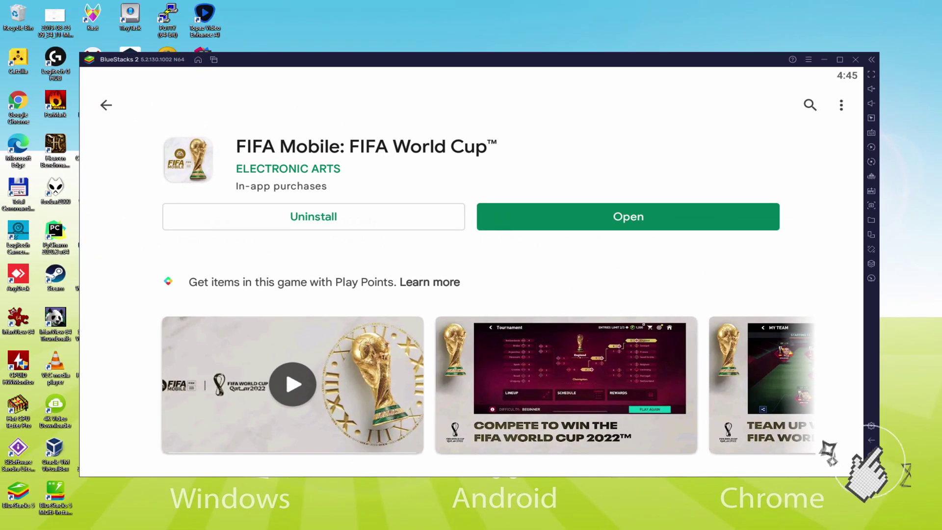
pyautogui.click(804, 364)
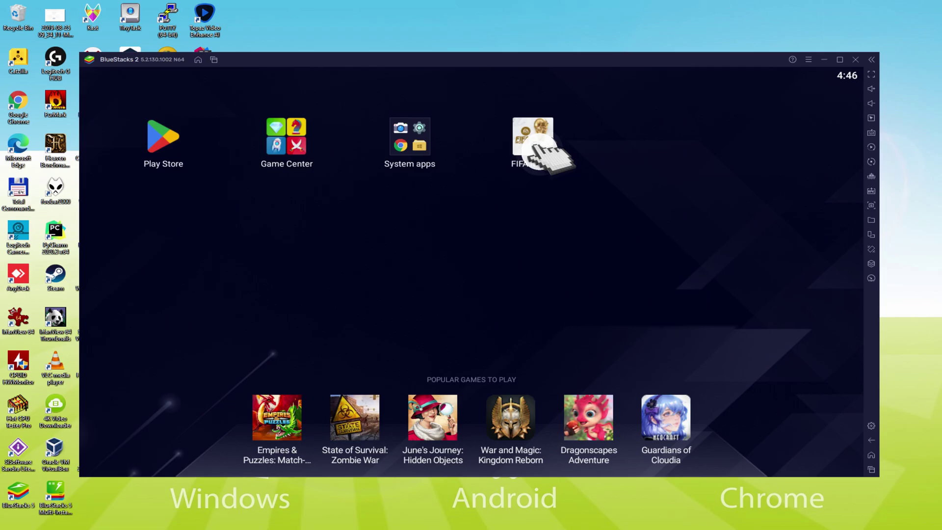
pyautogui.click(536, 137)
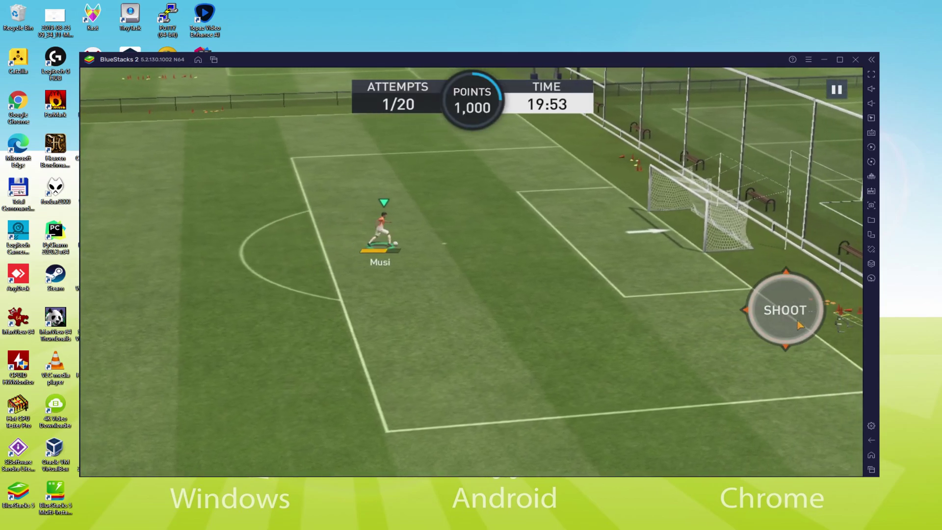
# Take the second shot at the empty goal and continue to the Run and Shoot exercise
pyautogui.click(799, 323)
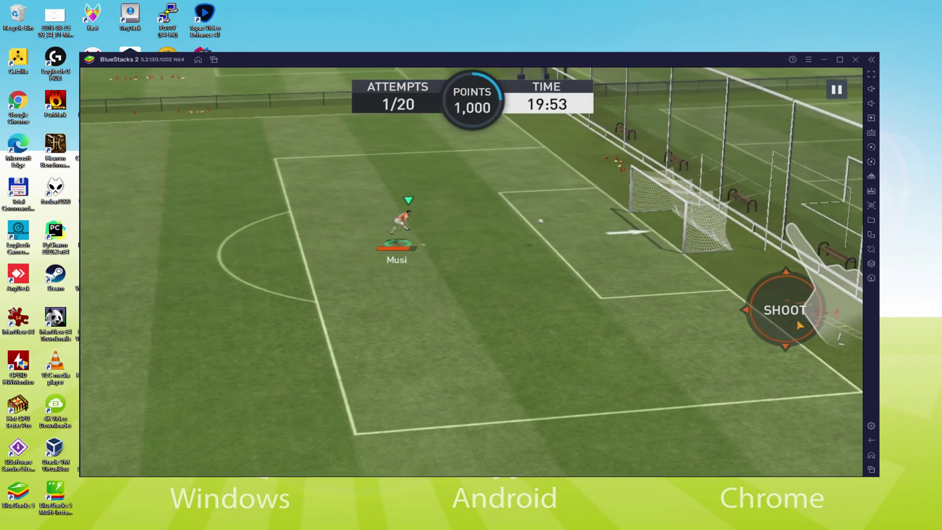
pyautogui.click(543, 457)
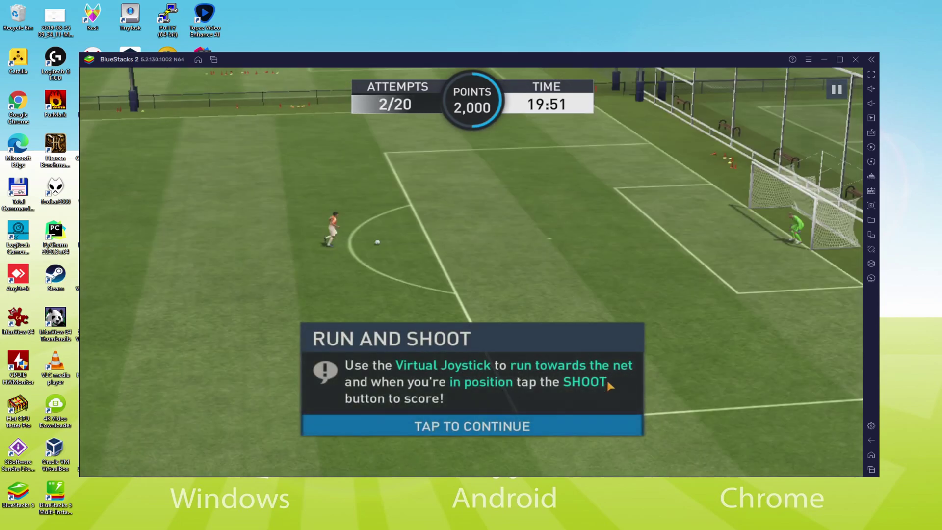
pyautogui.click(543, 426)
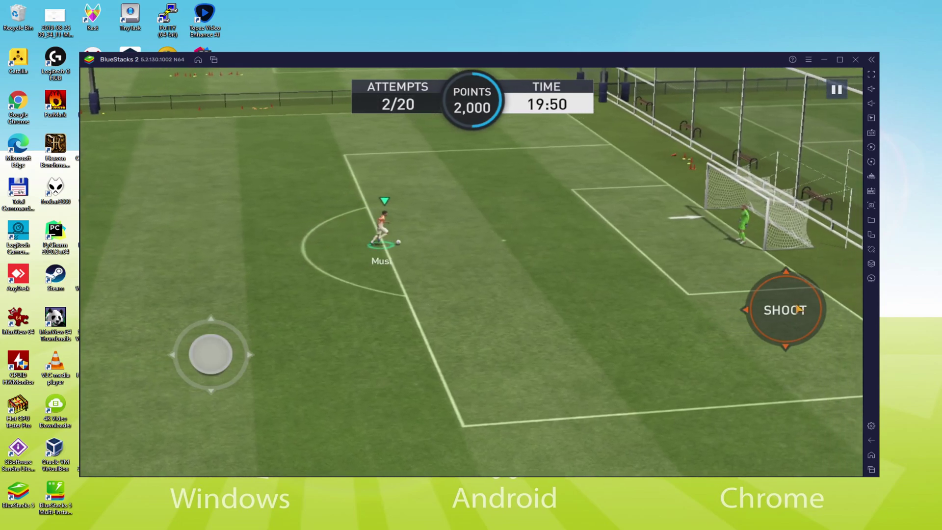
# Run the player towards the net and shoot past the goalkeeper to complete the Learn to Shoot drill, and close its results
pyautogui.click(798, 309)
pyautogui.press('a')
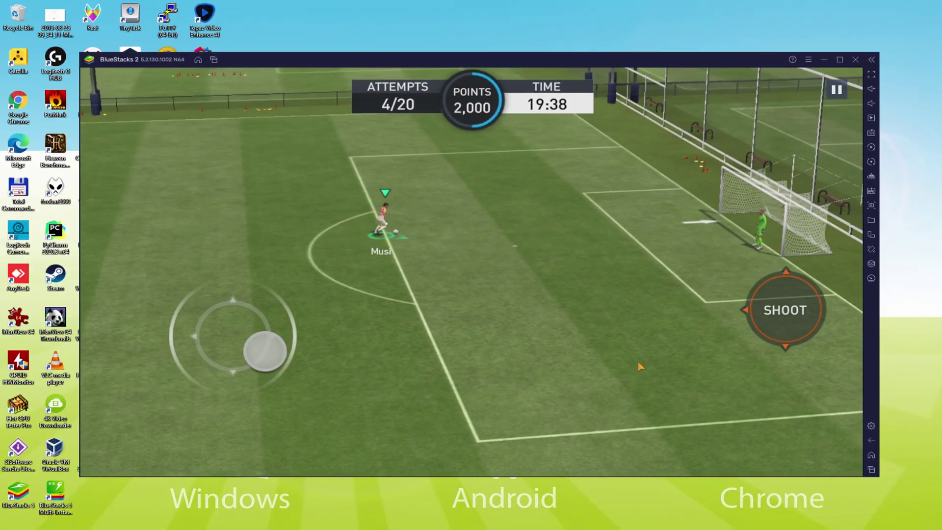
pyautogui.click(799, 309)
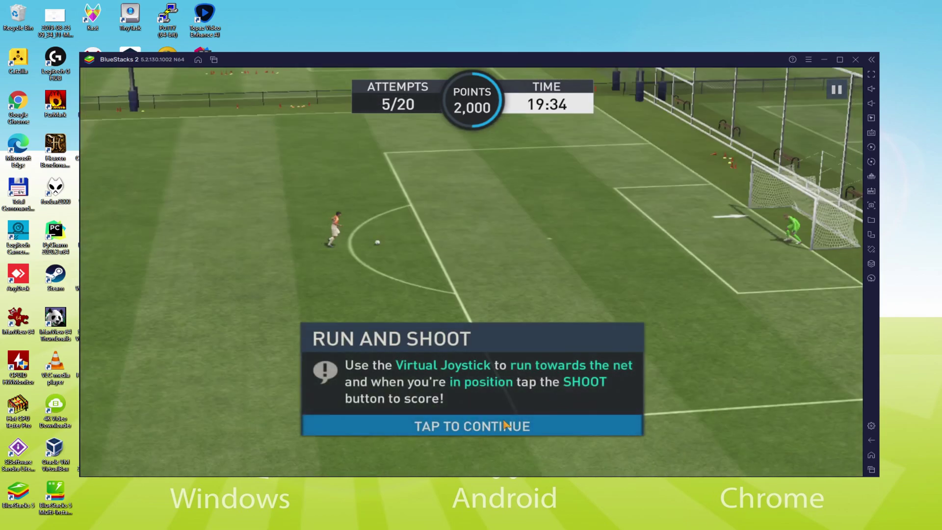
pyautogui.click(506, 425)
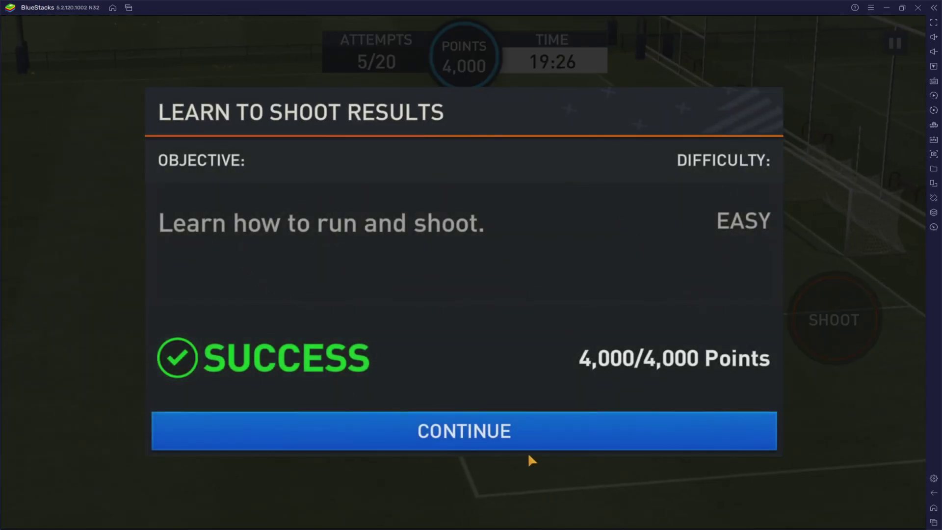
pyautogui.click(528, 447)
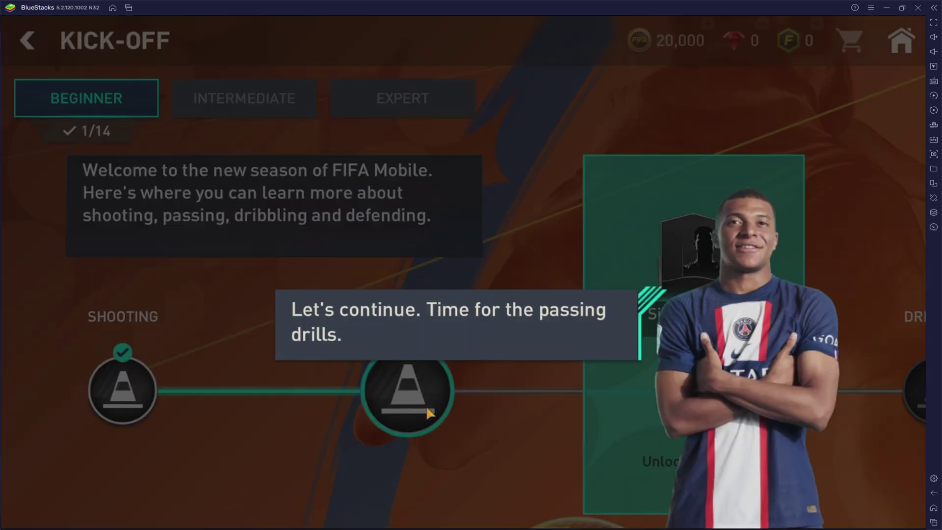
# Start the Learn to Pass drill from Kick-Off and play a through pass to the teammate
pyautogui.click(431, 414)
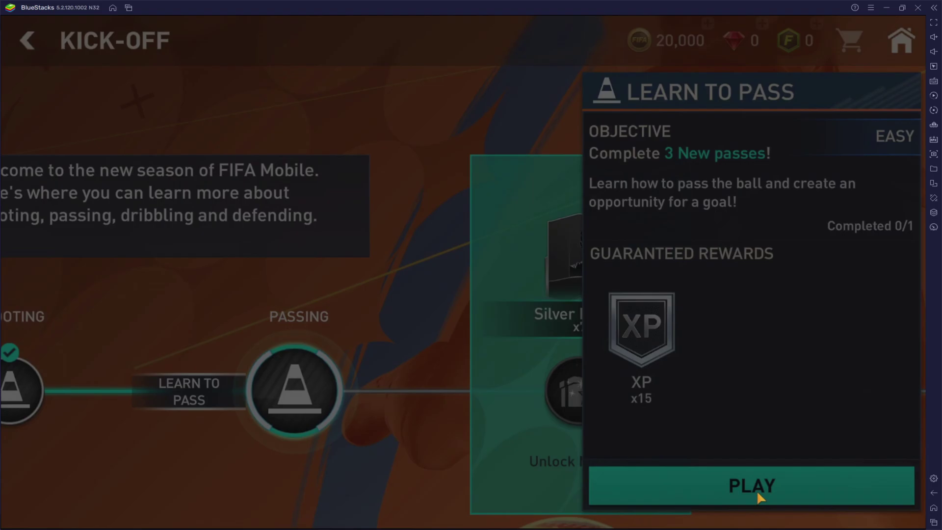
pyautogui.click(757, 490)
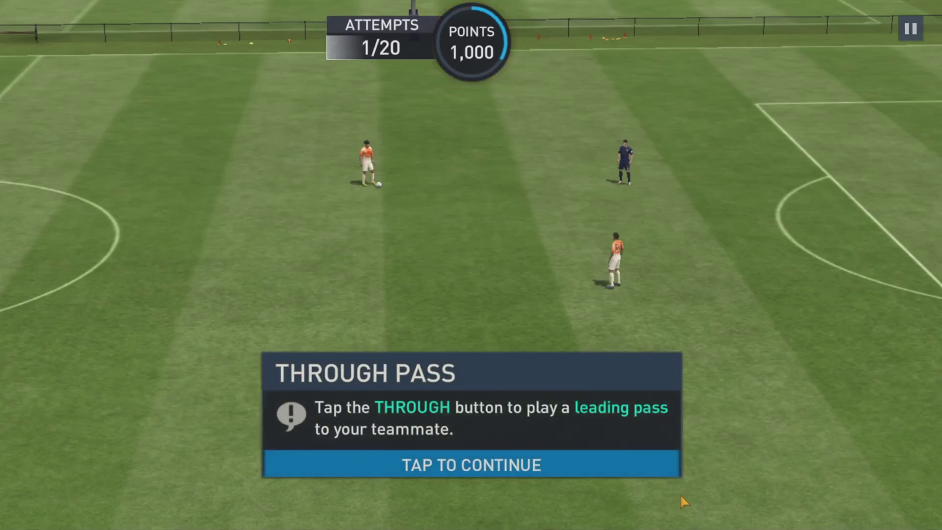
pyautogui.click(528, 469)
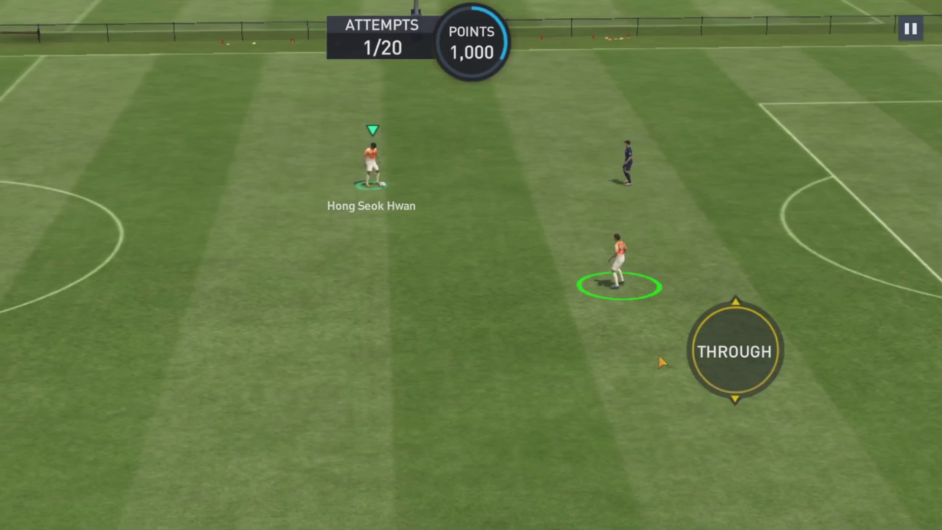
pyautogui.click(717, 352)
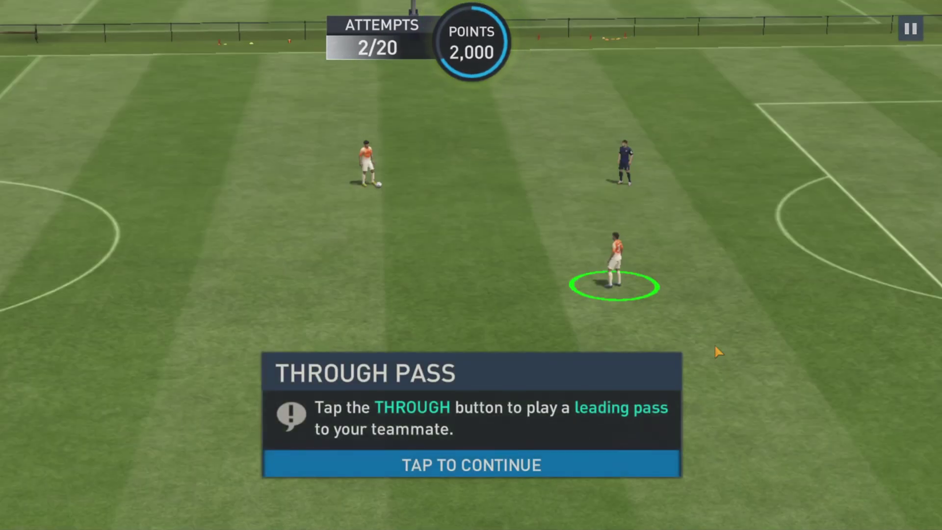
# Keep playing through passes to the teammate until the Learn to Pass drill's 3 New passes objective is complete
pyautogui.click(534, 474)
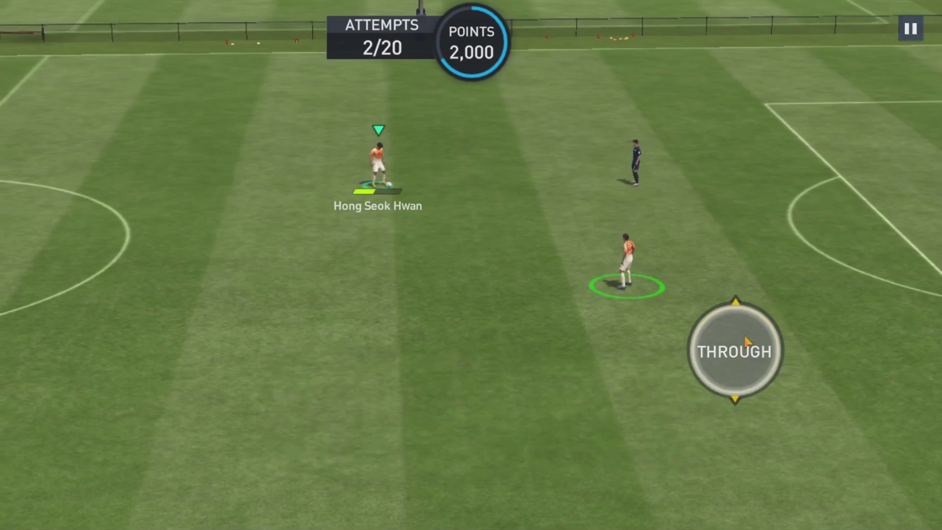
pyautogui.click(746, 340)
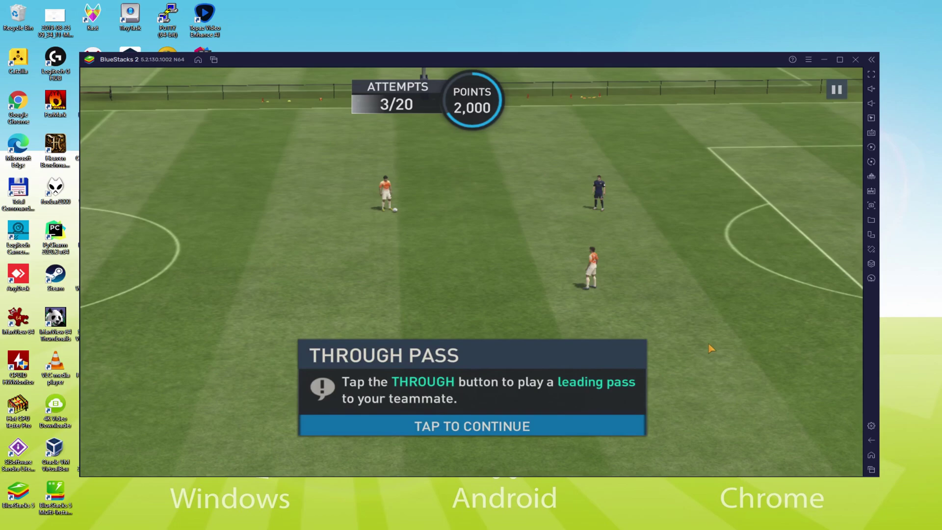
pyautogui.click(562, 430)
pyautogui.click(678, 343)
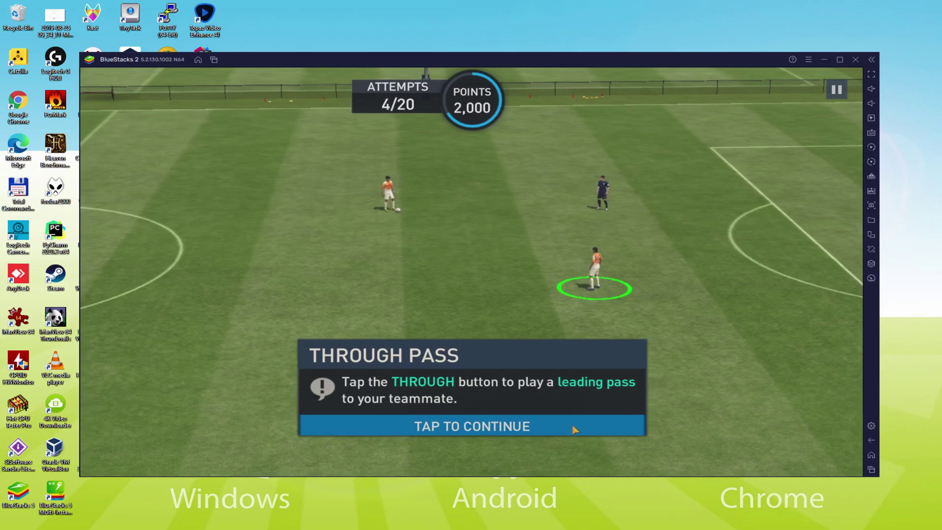
pyautogui.click(573, 429)
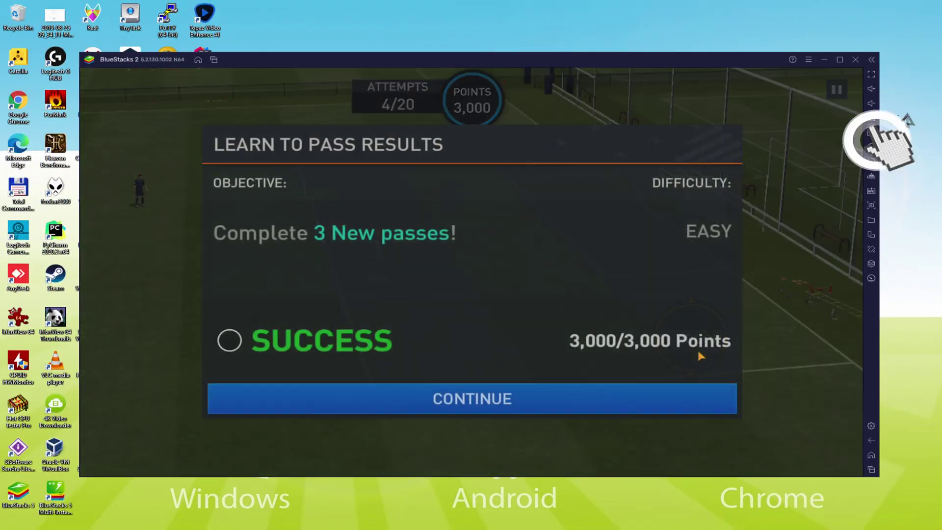
# With the controls editor shown over the game, continue past the Learn to Pass results and claim the Unlock My Team reward with its Kick-Off Pack
pyautogui.hotkey('ctrl', 'shift', 'a')
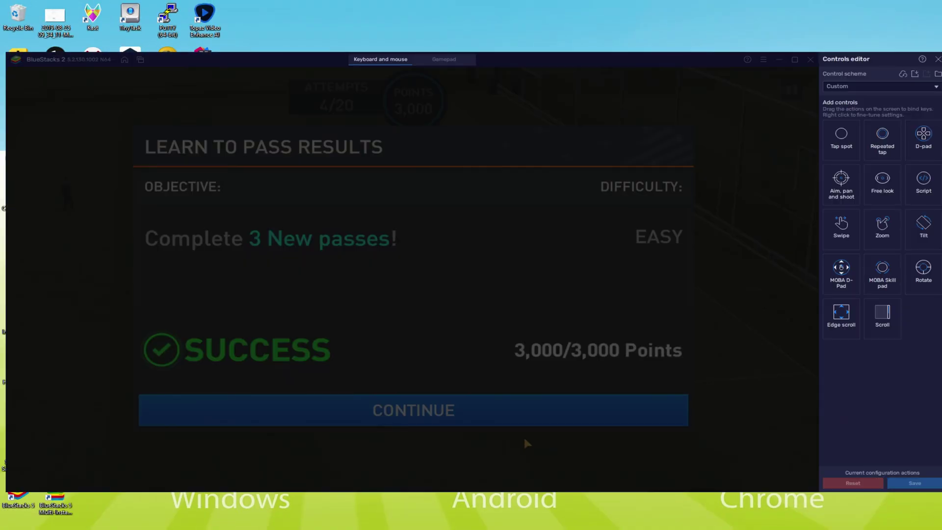
pyautogui.click(505, 425)
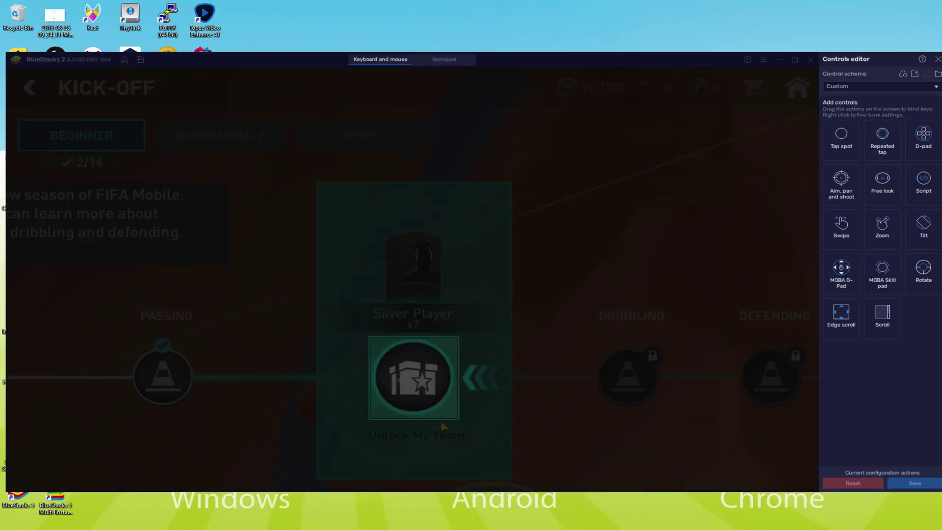
pyautogui.click(443, 426)
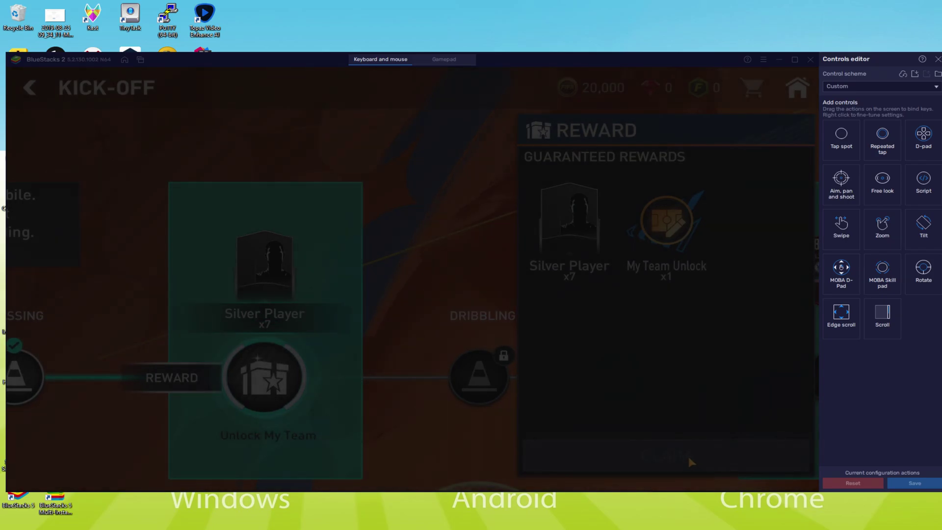
pyautogui.click(686, 454)
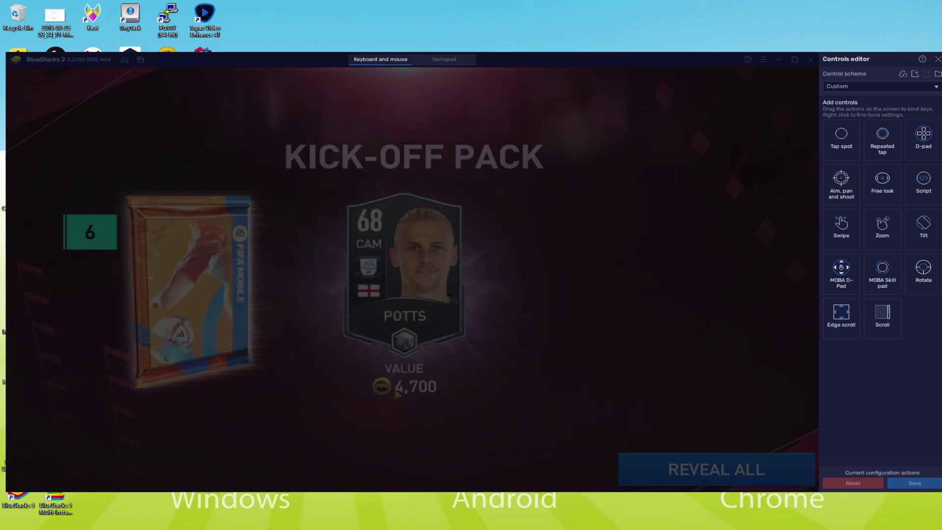
pyautogui.press('Escape')
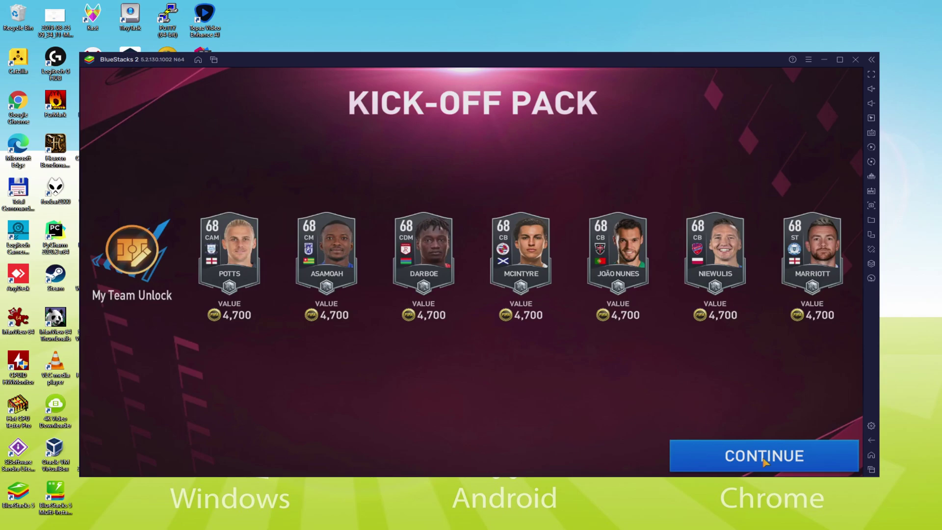
pyautogui.click(774, 458)
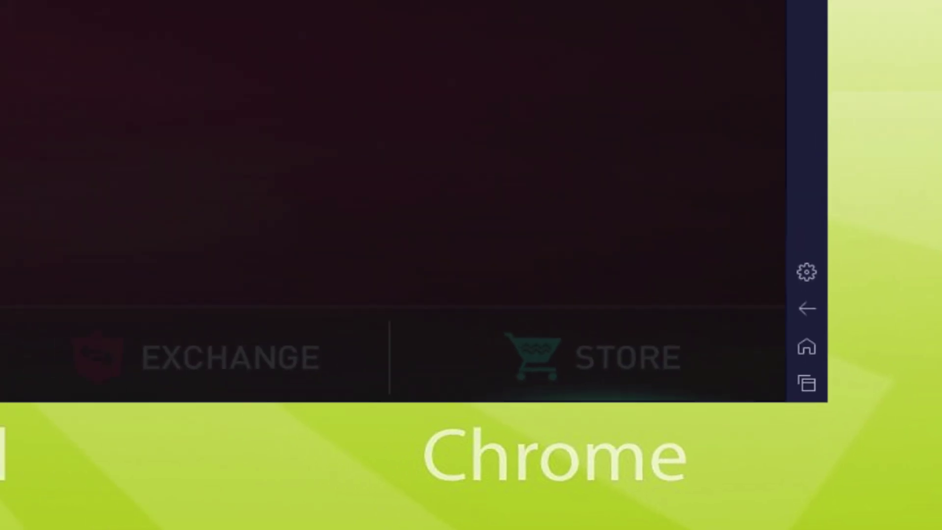
# Leave My Team for the game's home screen and start the Learn to Dribble drill from the Kick-Off path
pyautogui.hotkey('ctrl', 'shift', 'i')
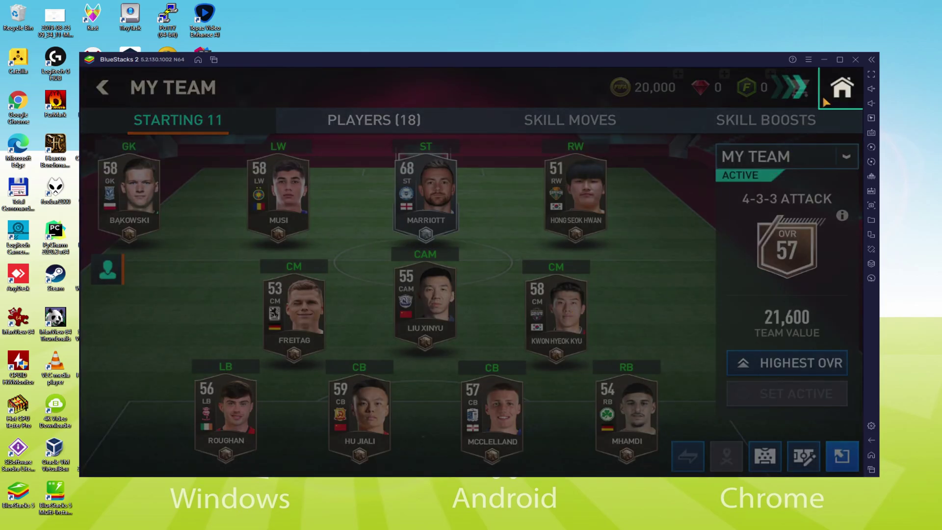
pyautogui.click(824, 98)
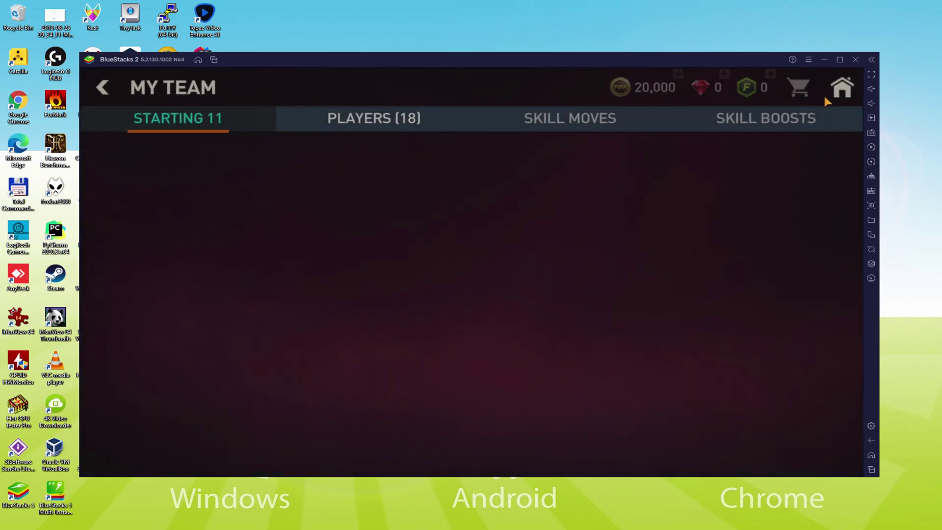
pyautogui.click(580, 264)
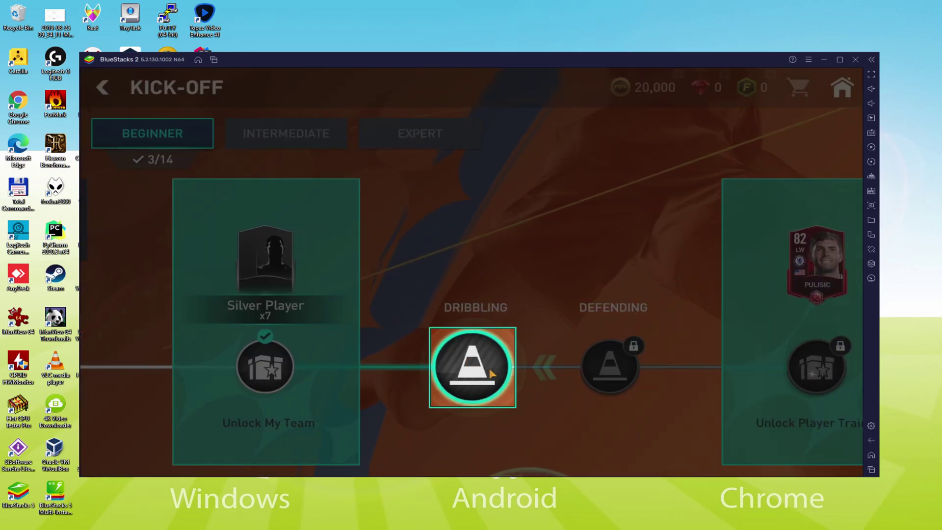
pyautogui.click(490, 374)
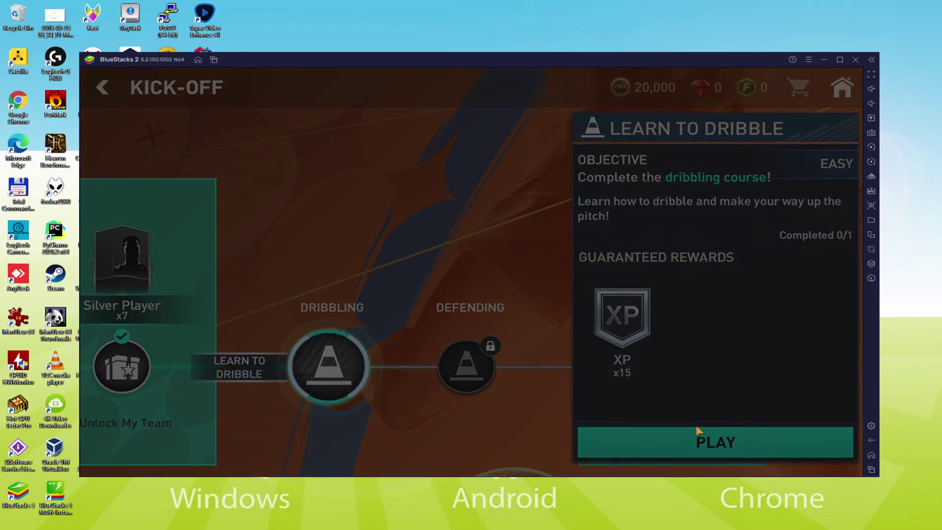
pyautogui.click(695, 436)
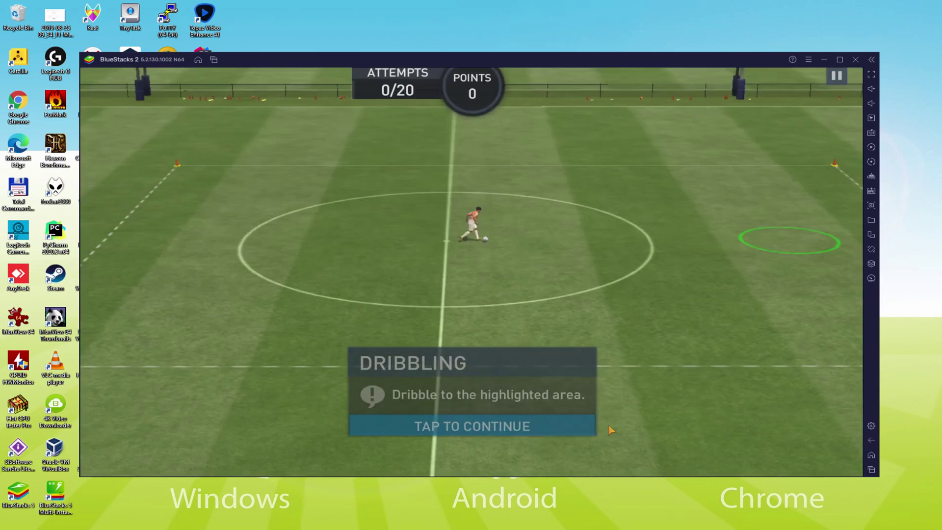
# Dribble the player across the pitch into the highlighted green area
pyautogui.click(617, 435)
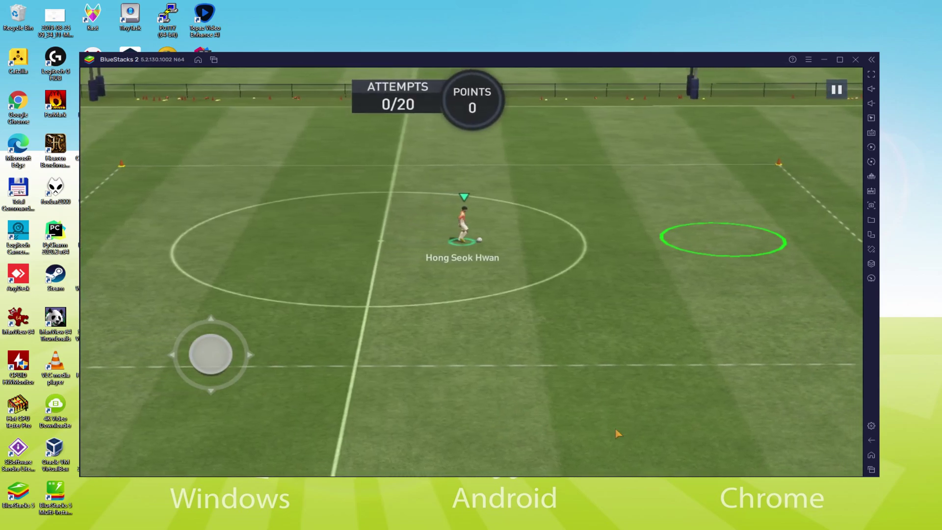
pyautogui.press('d')
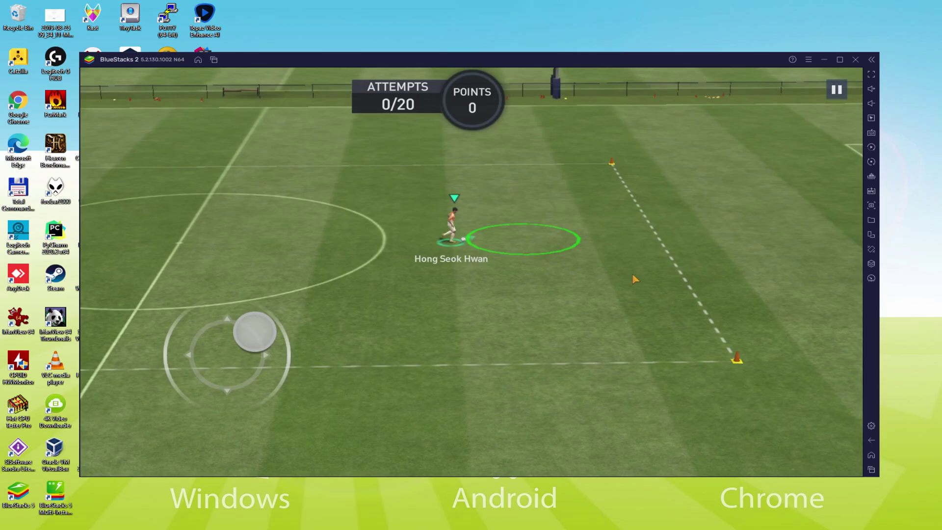
pyautogui.press('w')
pyautogui.click(531, 421)
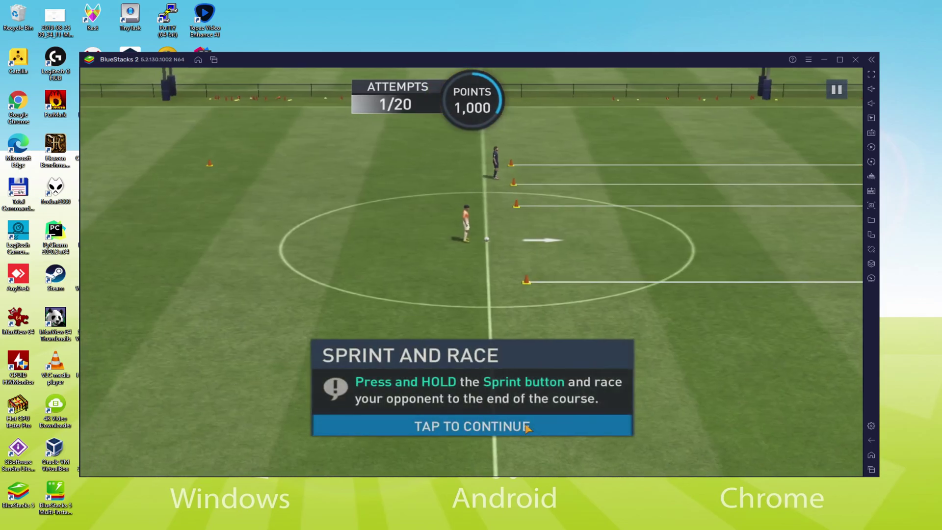
# Play the Sprint and Race exercise, sprinting with the ball against the opponent to the end of the course
pyautogui.click(533, 425)
pyautogui.press('d')
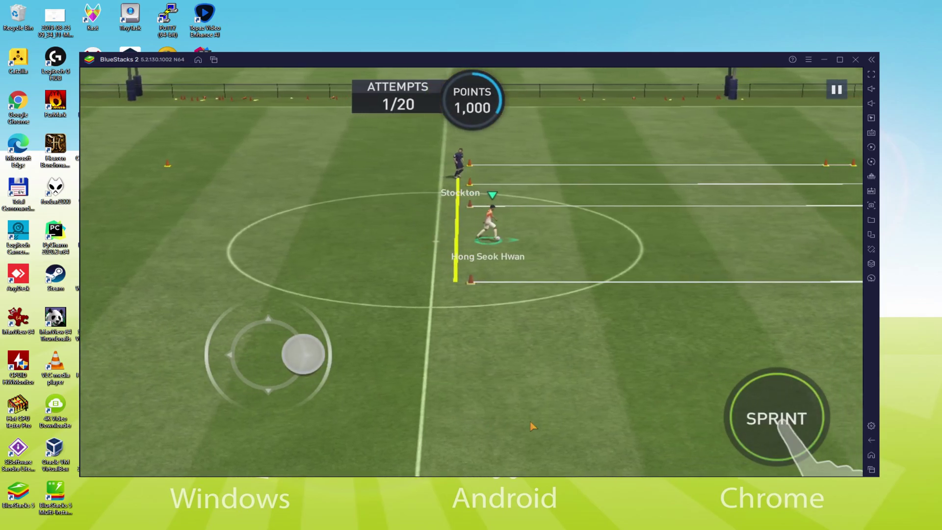
pyautogui.press('a')
pyautogui.press('d')
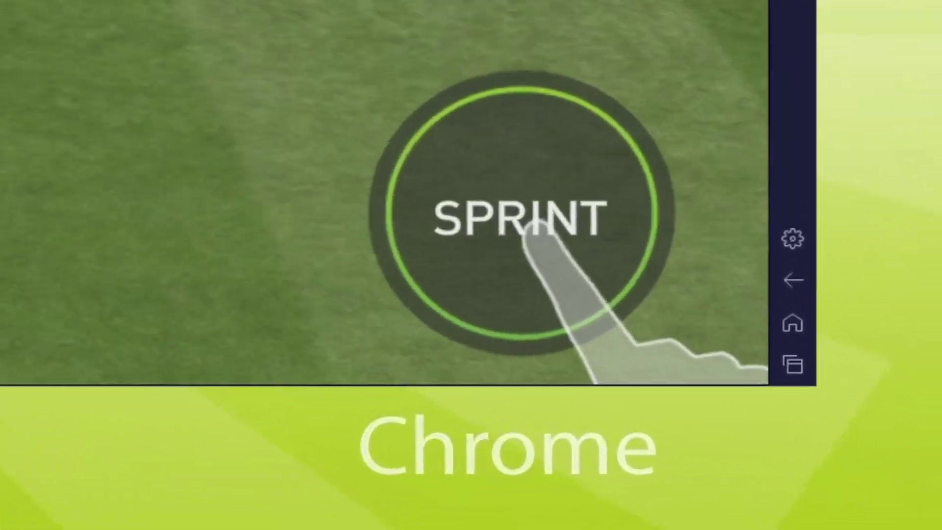
pyautogui.click(519, 147)
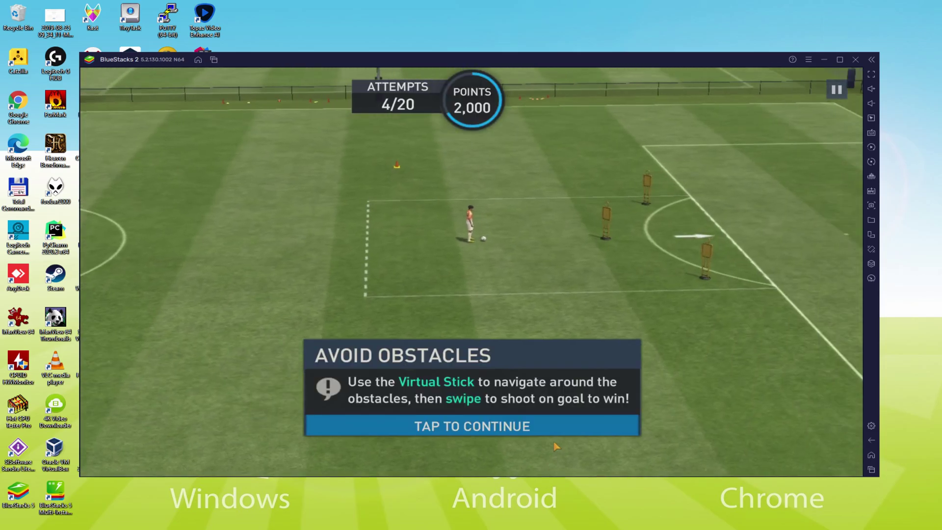
# Try the Avoid Obstacles exercise by sprinting around the dummies and shooting on goal
pyautogui.click(809, 418)
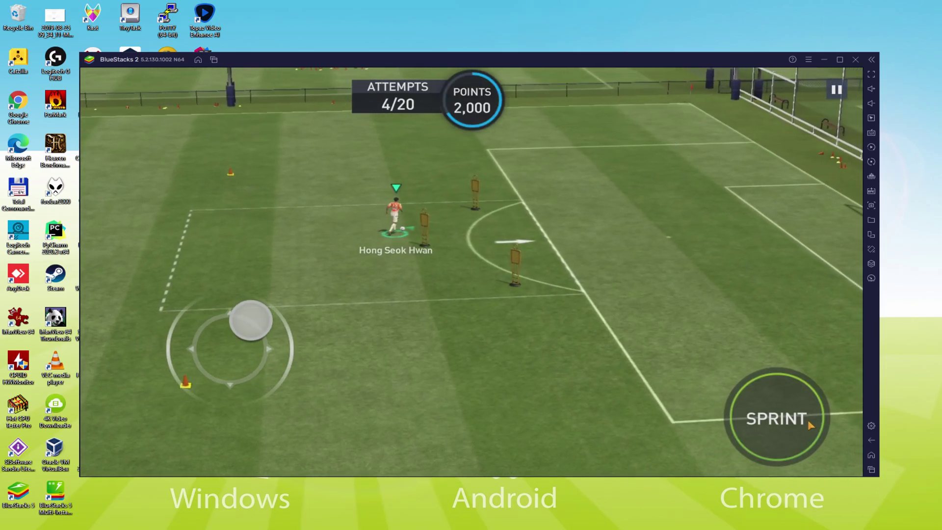
pyautogui.click(808, 419)
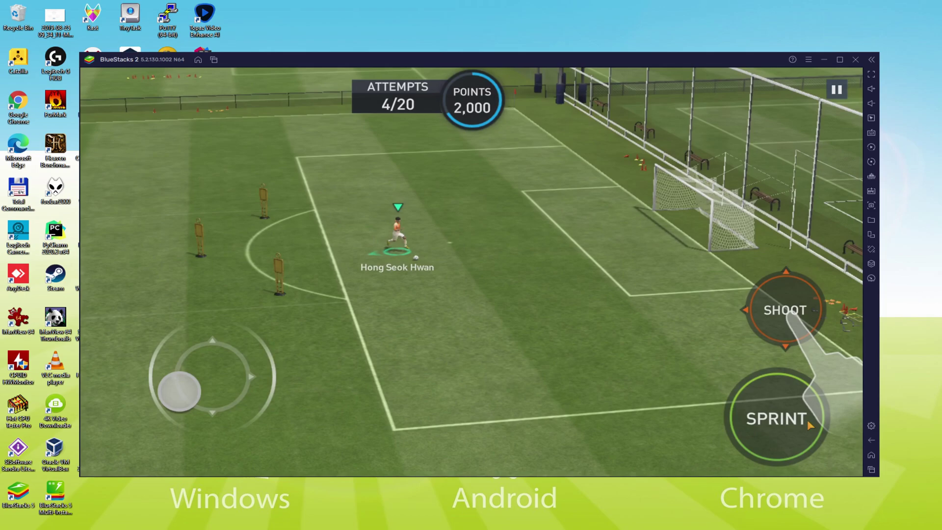
pyautogui.click(795, 318)
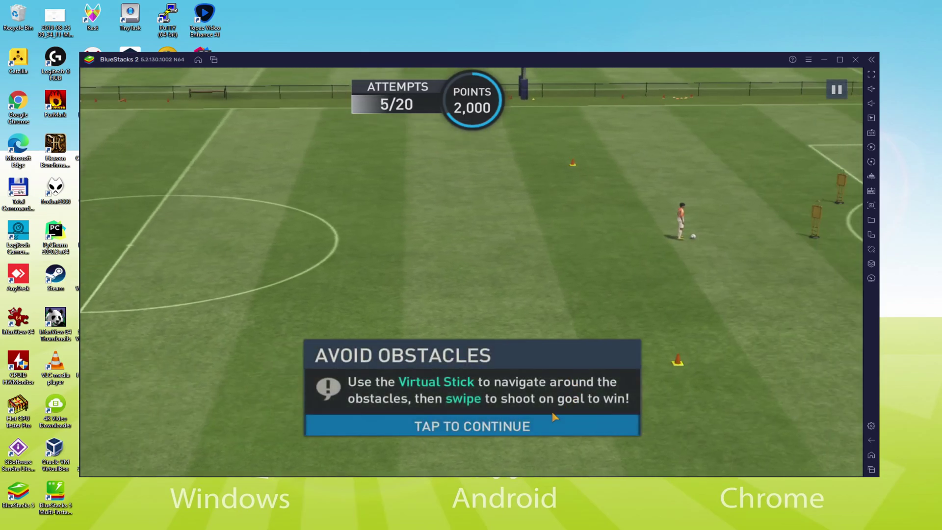
# Retry Avoid Obstacles, steering the player around the first dummy towards the penalty area
pyautogui.click(555, 417)
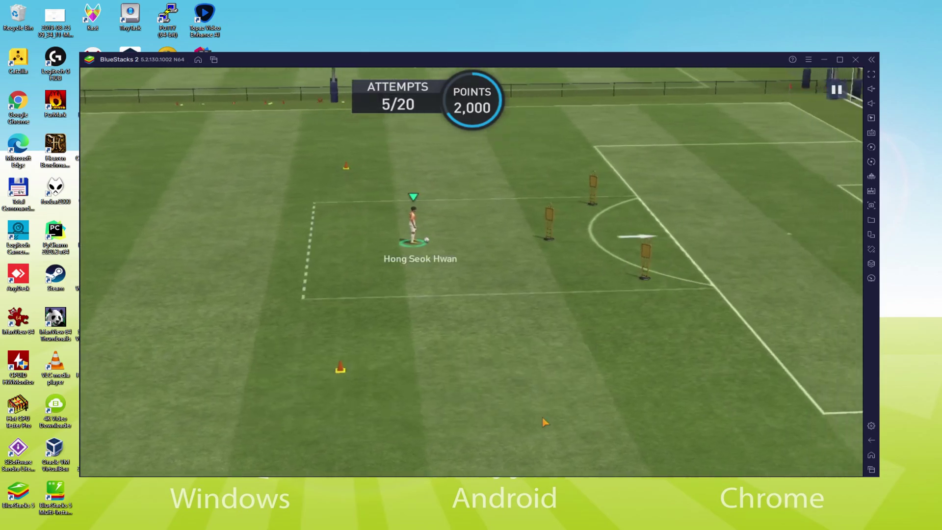
pyautogui.press('s')
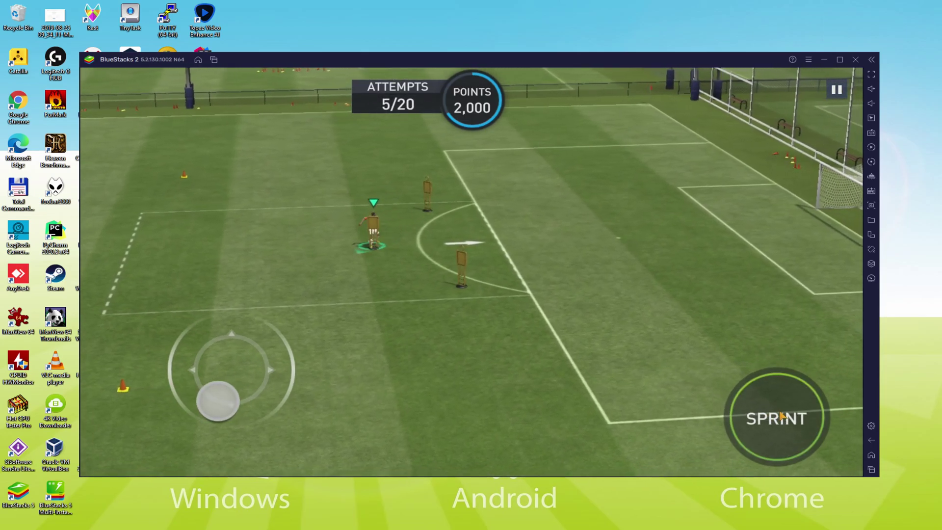
pyautogui.press('d')
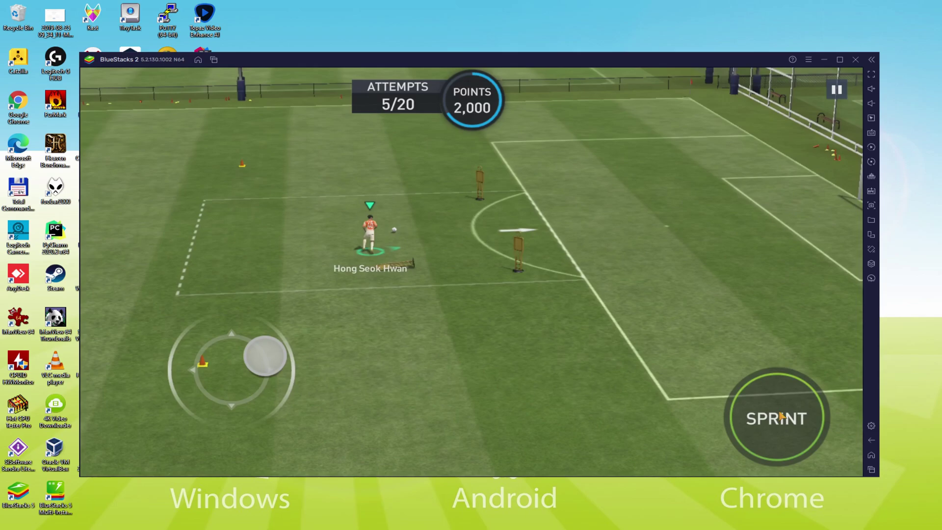
pyautogui.press('w')
pyautogui.press('d')
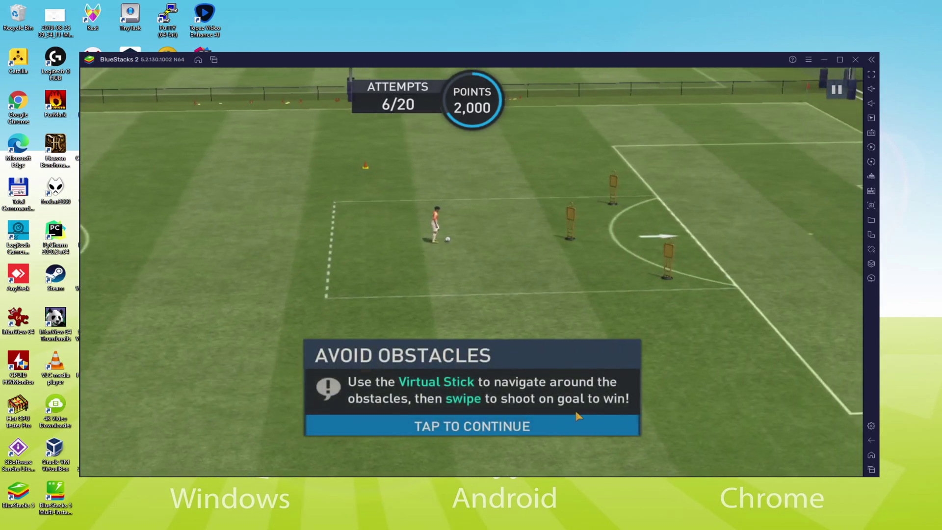
# Dribble past the obstacles and shoot on goal to finish Learn to Dribble, and dismiss its results and the Level 2 rewards
pyautogui.click(578, 416)
pyautogui.press('d')
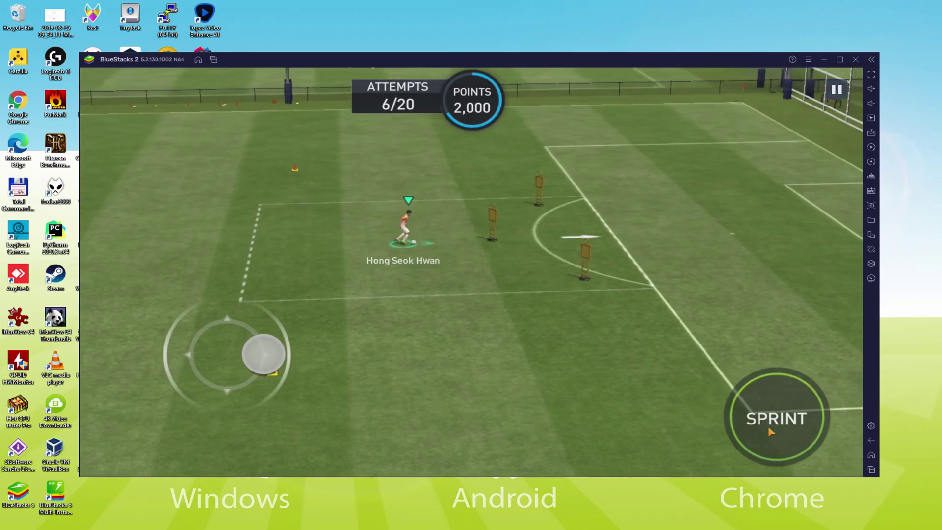
pyautogui.press('s')
pyautogui.press('w')
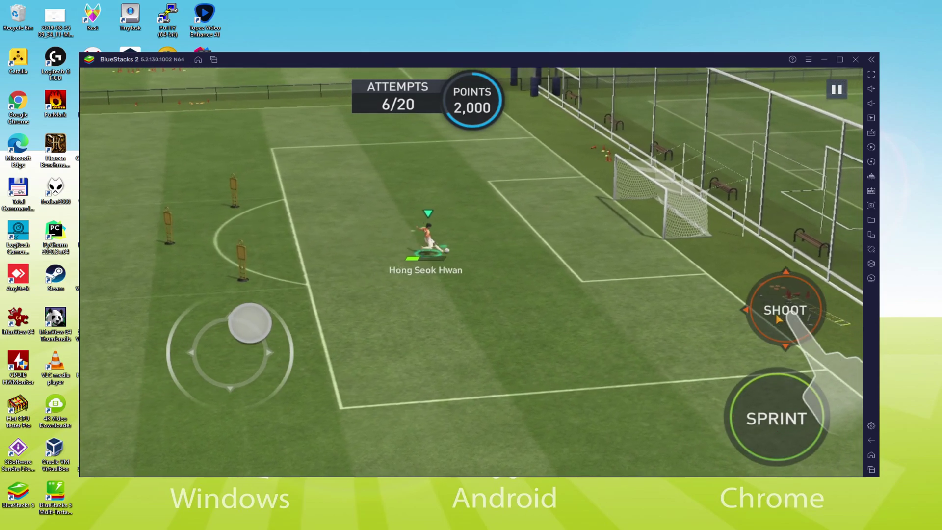
pyautogui.click(777, 319)
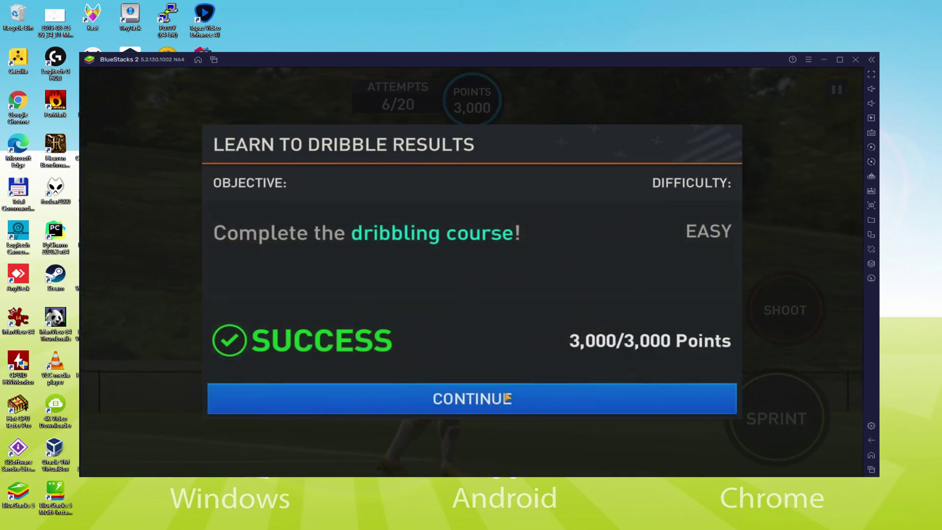
pyautogui.click(507, 397)
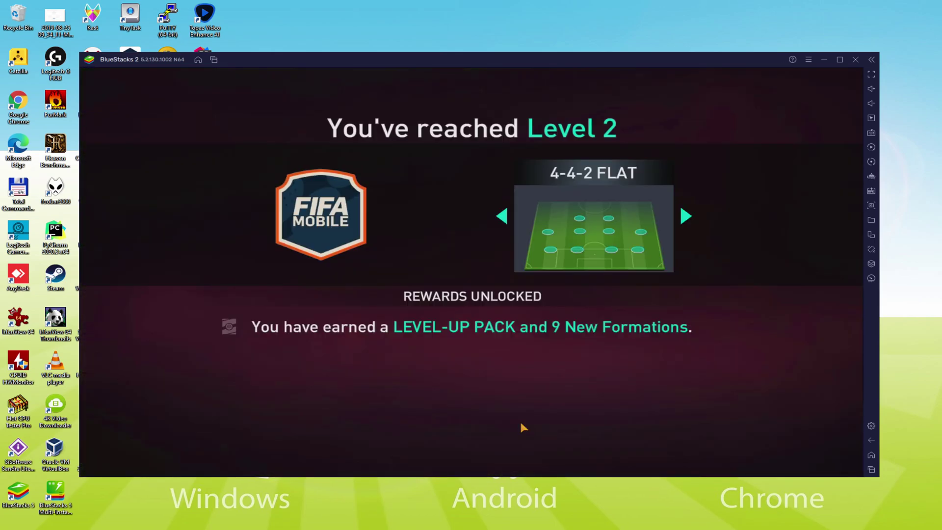
pyautogui.click(492, 443)
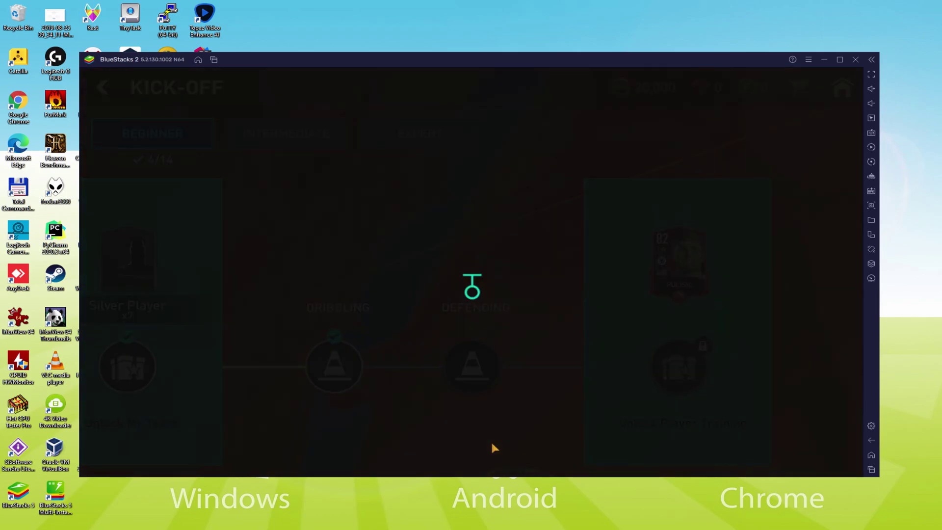